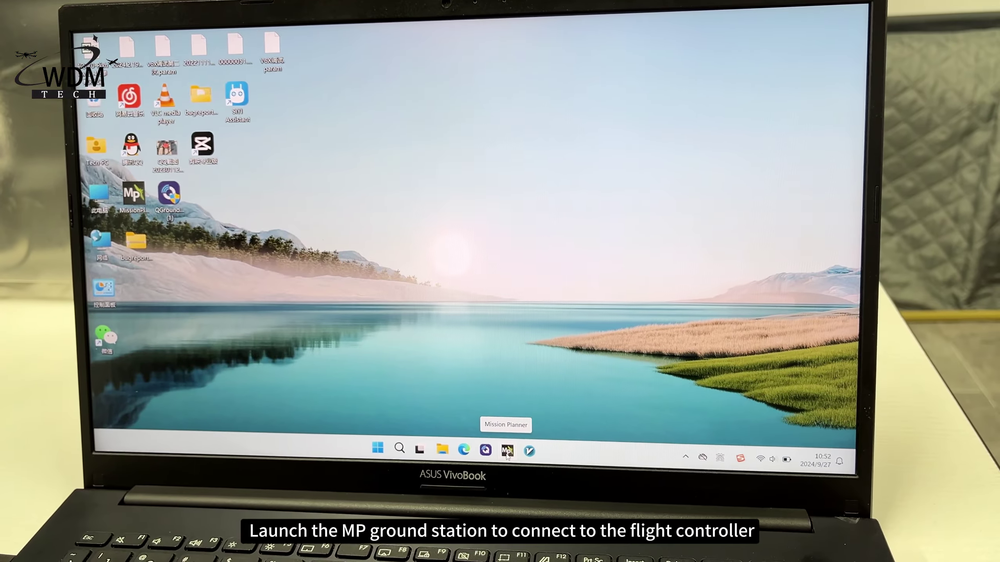
Launch Mission Planner connected to the quadrotor flight controller on COM21 at 115200.
click(507, 453)
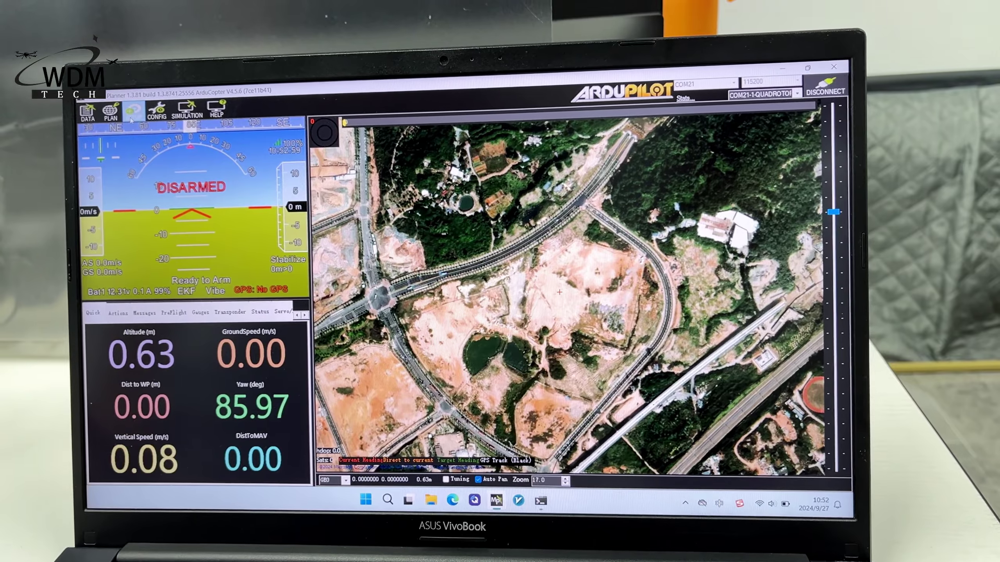
Open the Radio Calibration page under SETUP's Mandatory Hardware section.
click(128, 105)
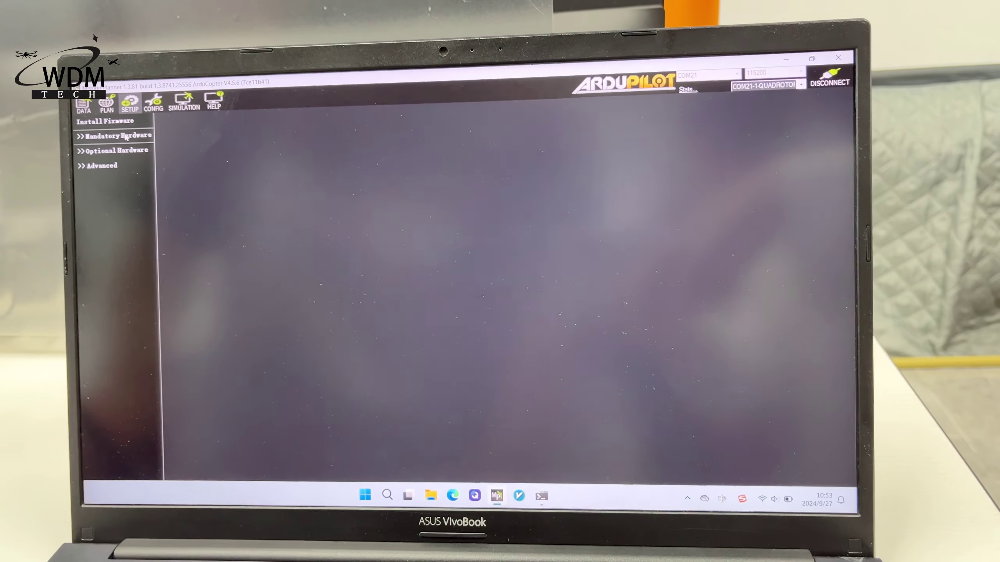
click(122, 138)
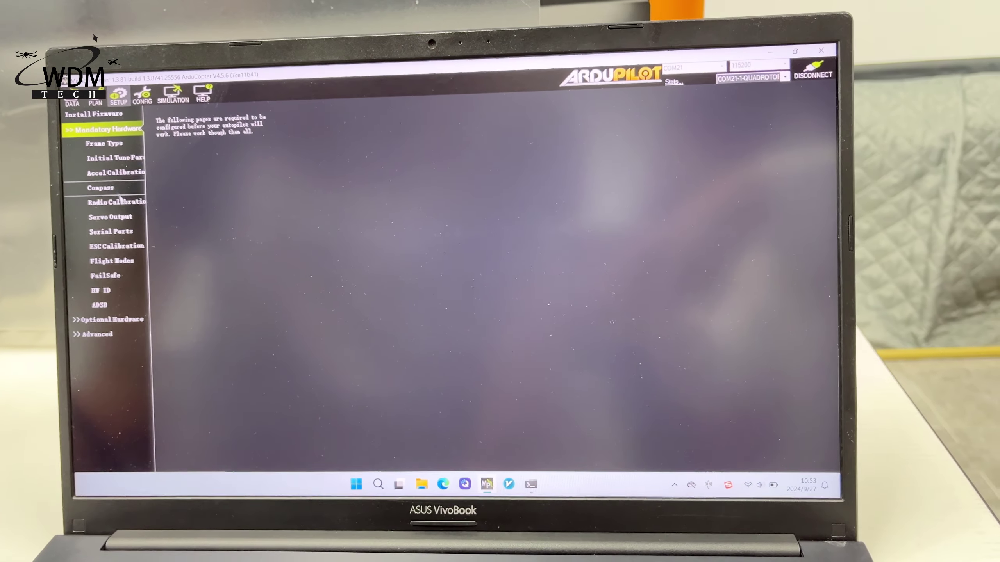
click(122, 202)
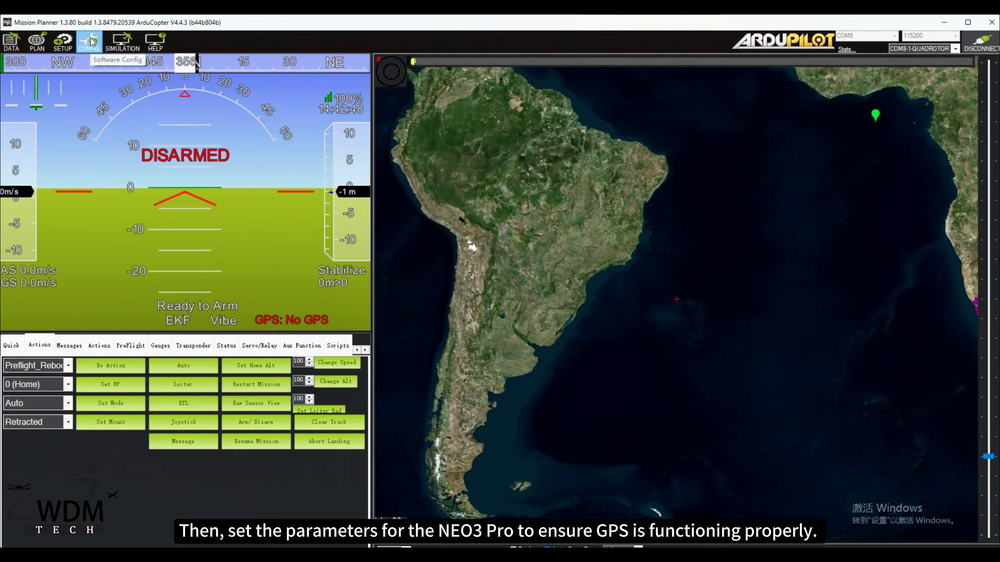
In the Full Parameter List, search CAN_D1_PROTOCOL to check its value, then clear the search.
click(89, 41)
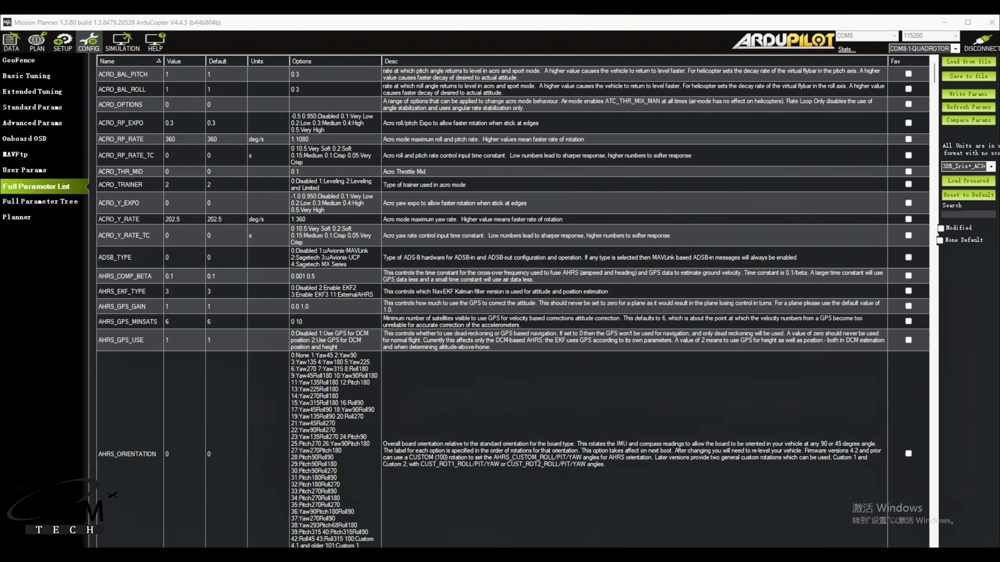
right_click(967, 215)
click(981, 263)
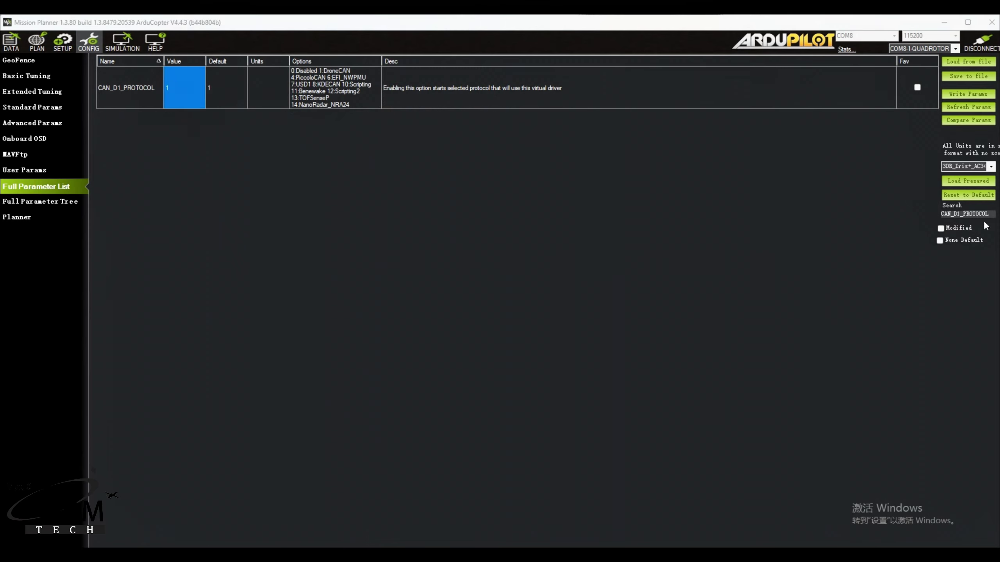
click(997, 219)
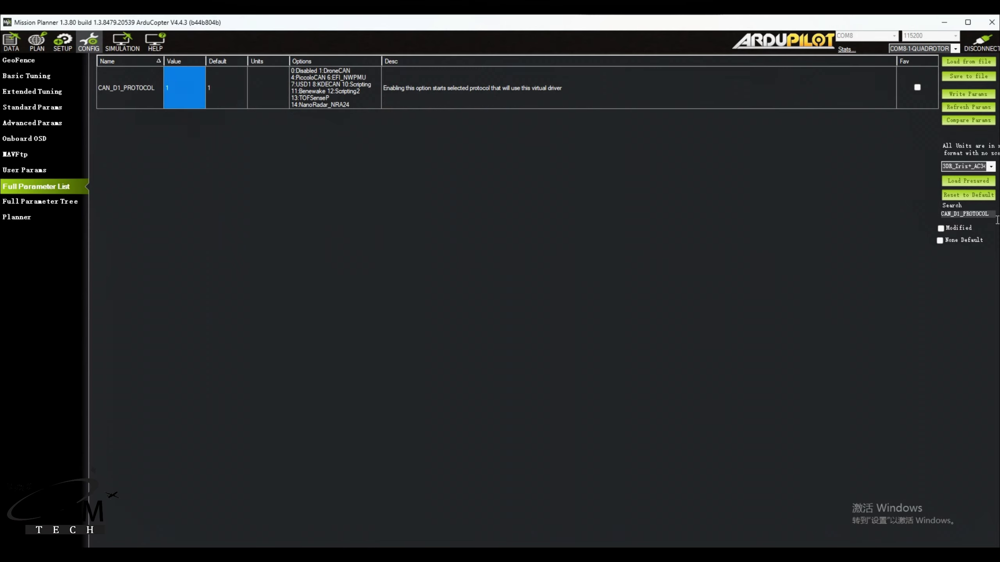
key(BackSpace)
key(BackSpace)
key(BackSpace)
key(BackSpace)
key(BackSpace)
key(BackSpace)
key(BackSpace)
key(BackSpace)
key(BackSpace)
key(BackSpace)
key(BackSpace)
key(BackSpace)
key(BackSpace)
key(BackSpace)
key(BackSpace)
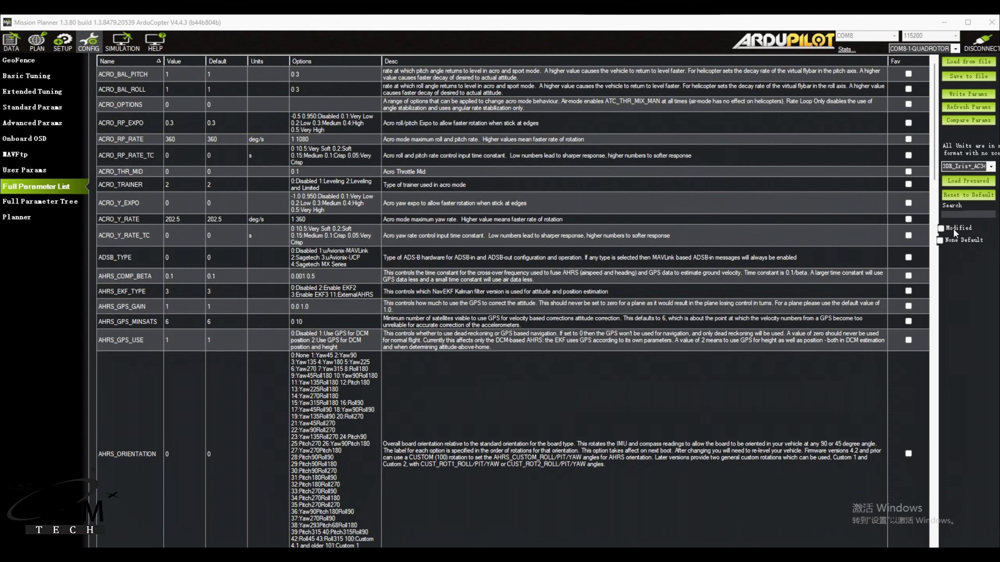
Search CAN_P1_DRIVER and confirm its value reads 1 (first driver).
right_click(947, 214)
click(959, 261)
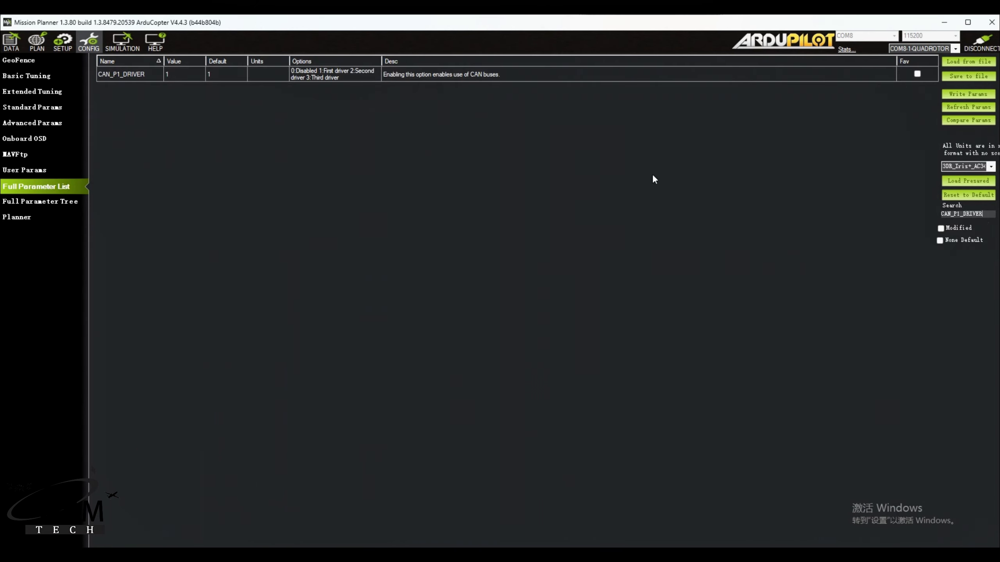
click(185, 76)
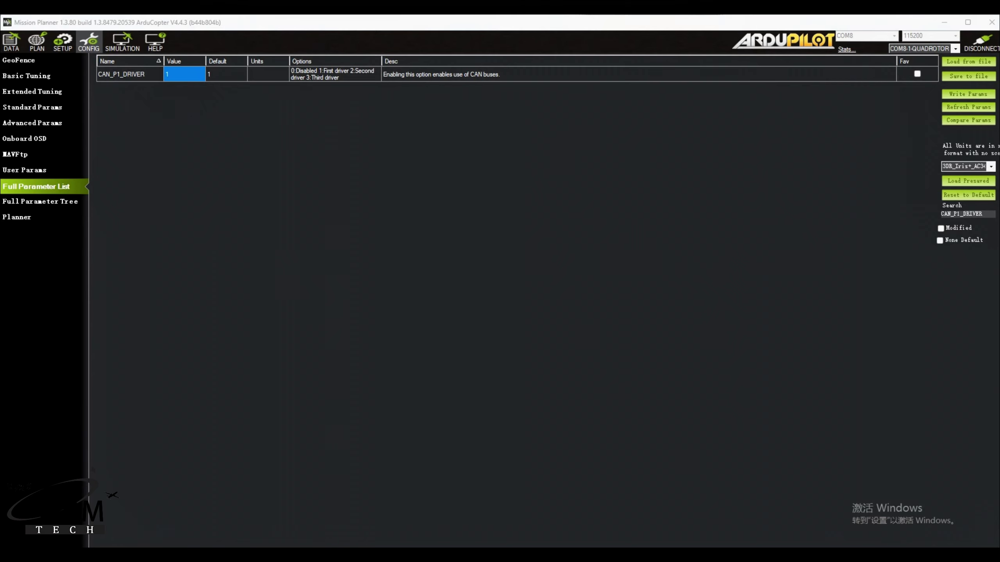
click(983, 219)
Filter the parameters to GPS_TYPE and set its value to 9 (DroneCAN).
double_click(983, 219)
right_click(983, 216)
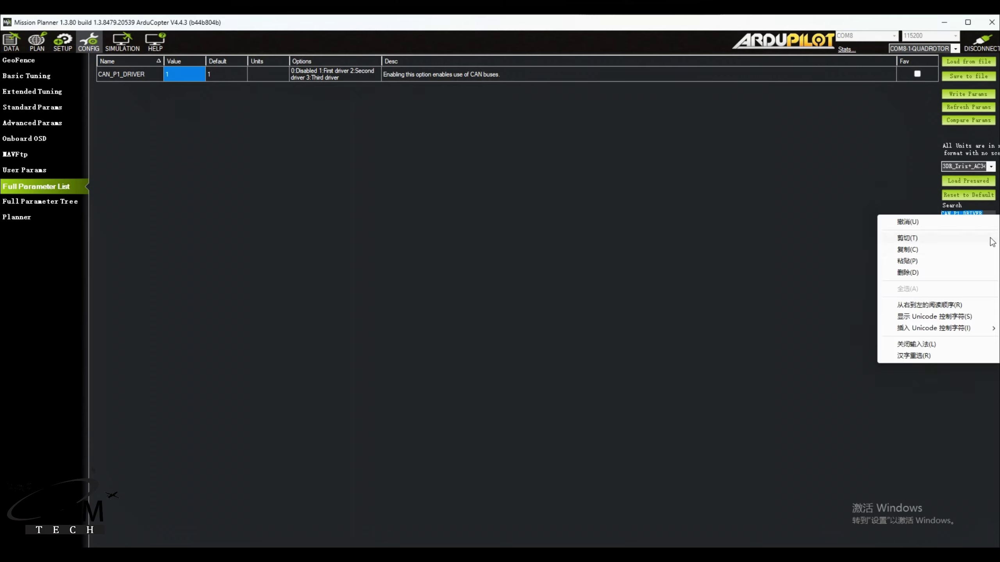
click(981, 261)
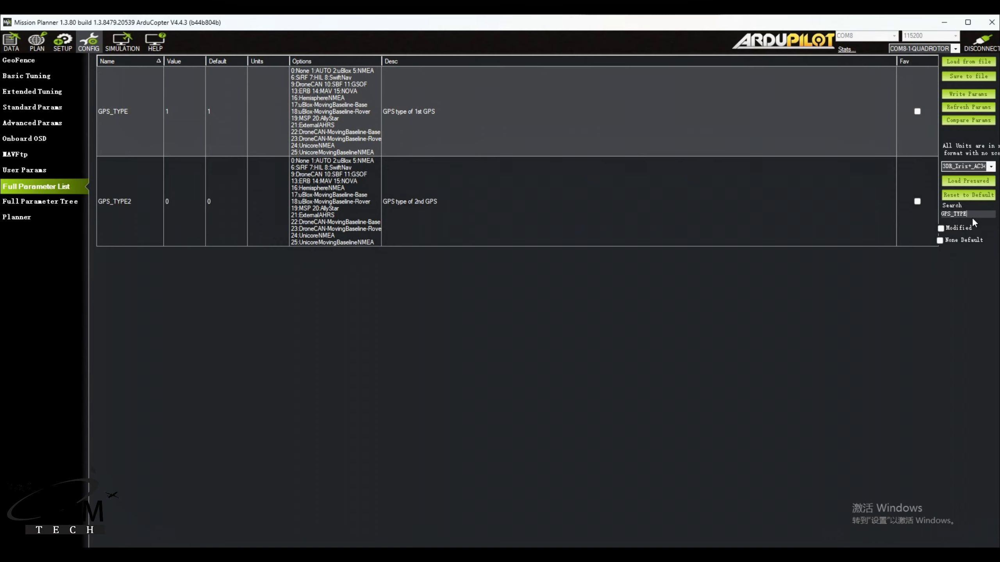
click(179, 110)
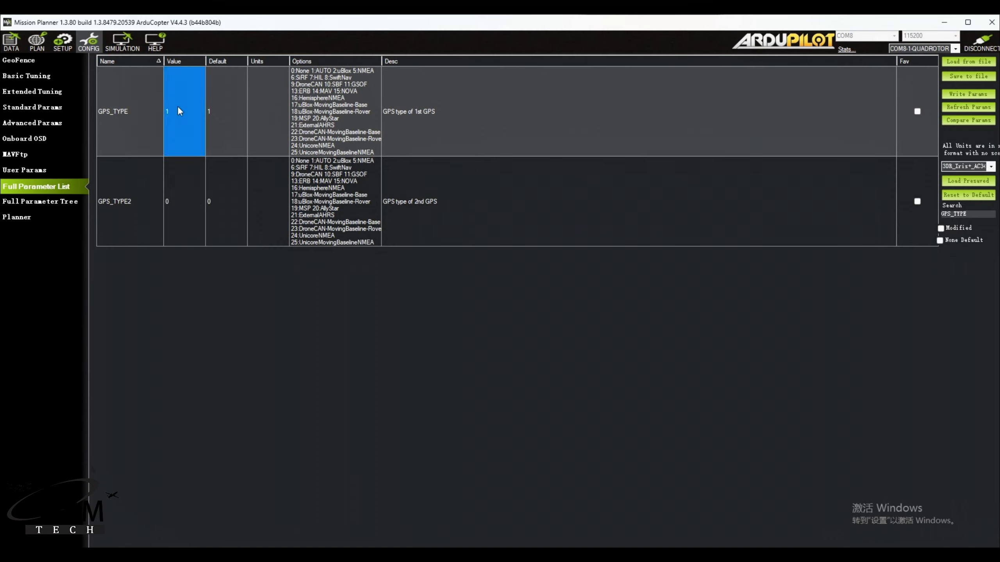
text(9)
Replace the search text to filter the parameter list to NTF_LED_TYPES.
drag(969, 214, 941, 219)
right_click(943, 217)
click(953, 253)
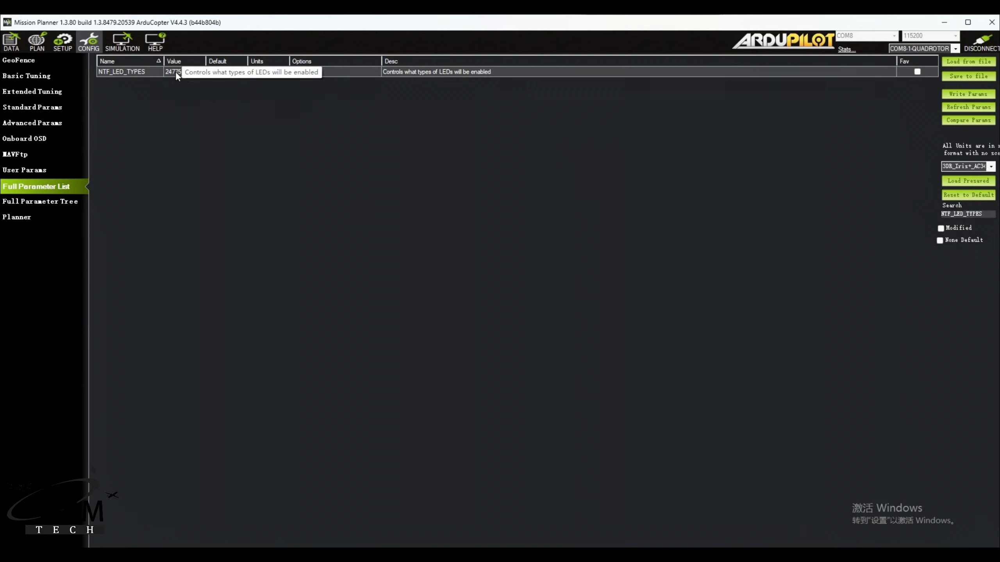
Clear the mistyped search and filter the list to NTF_LED_TYPES again.
text(2)
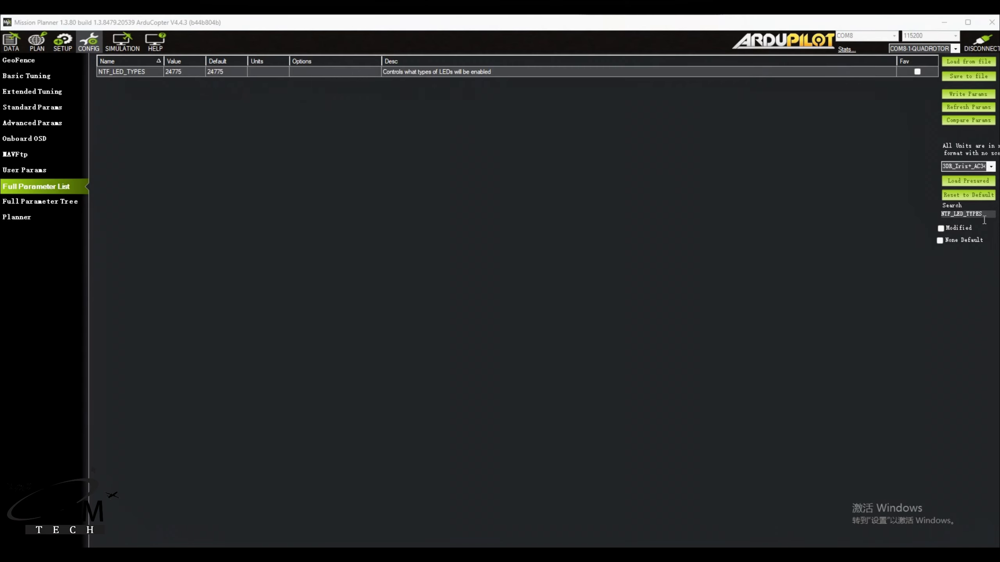
drag(983, 219, 929, 221)
key(BackSpace)
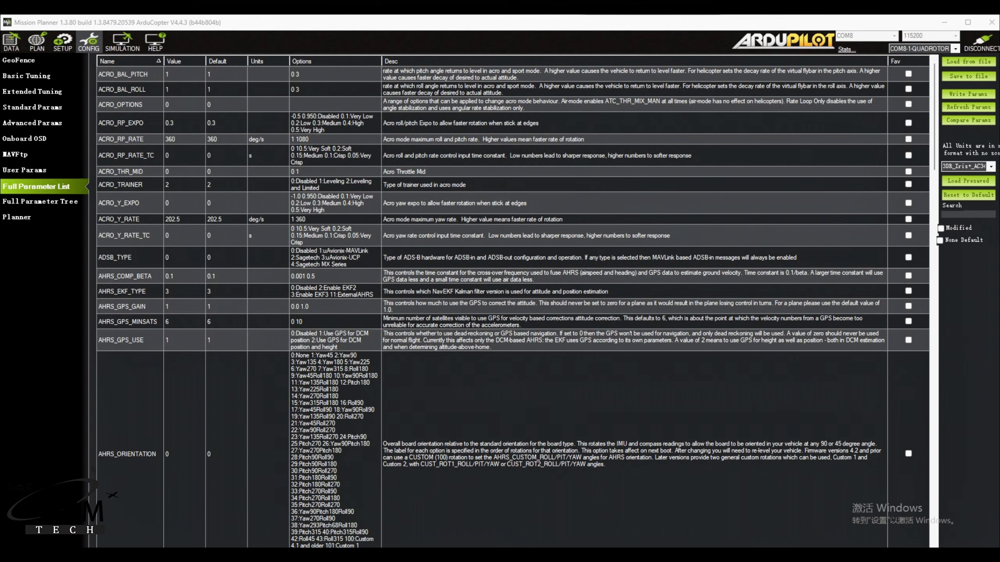
right_click(968, 215)
click(949, 262)
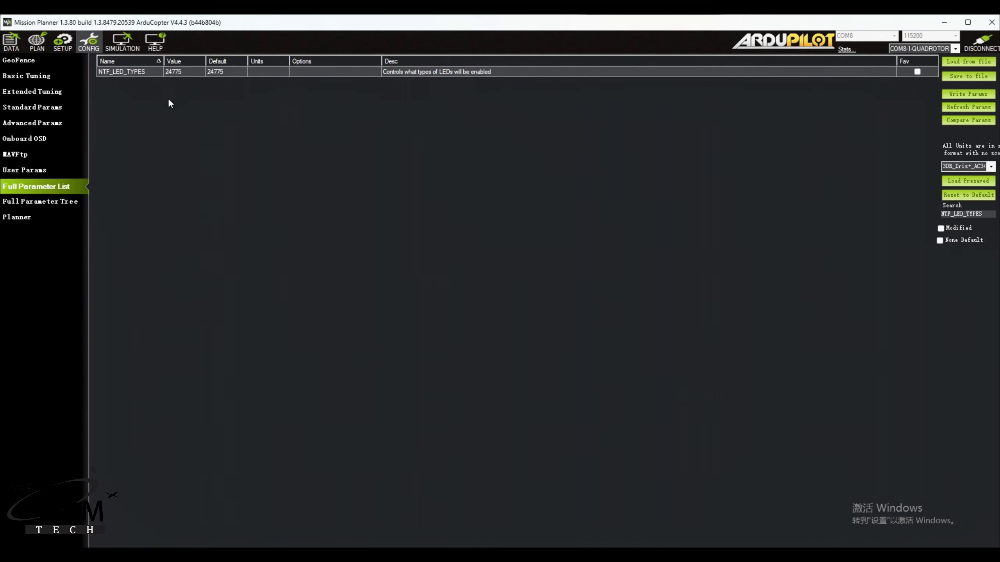
Change NTF_LED_TYPES from 24775 to 231 and write the parameters to the flight controller.
click(185, 72)
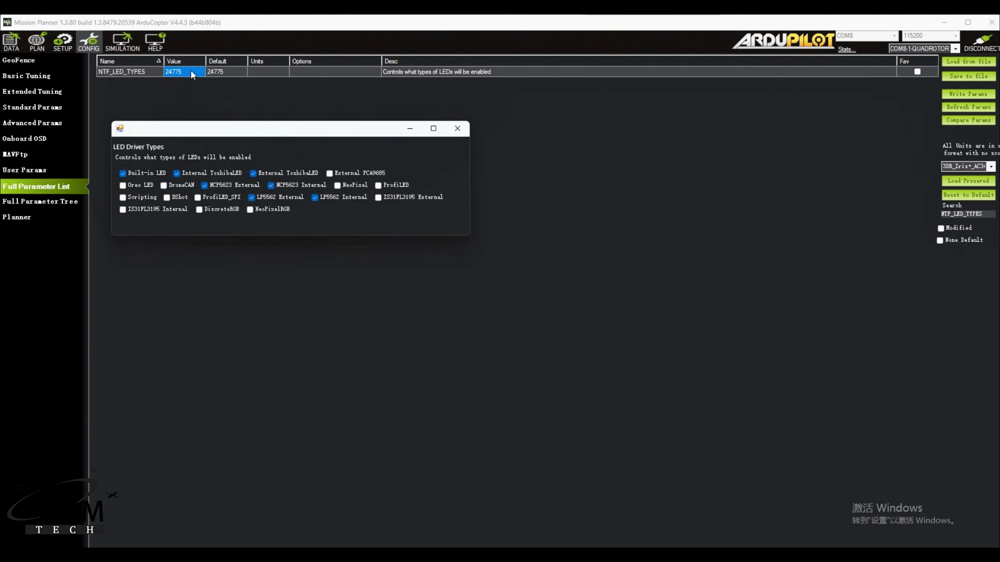
click(457, 129)
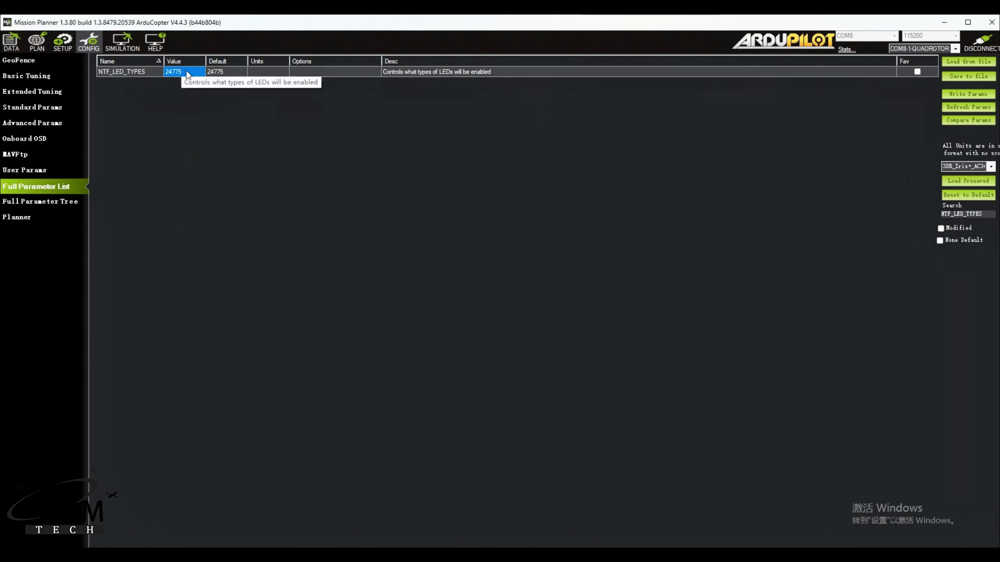
text(231)
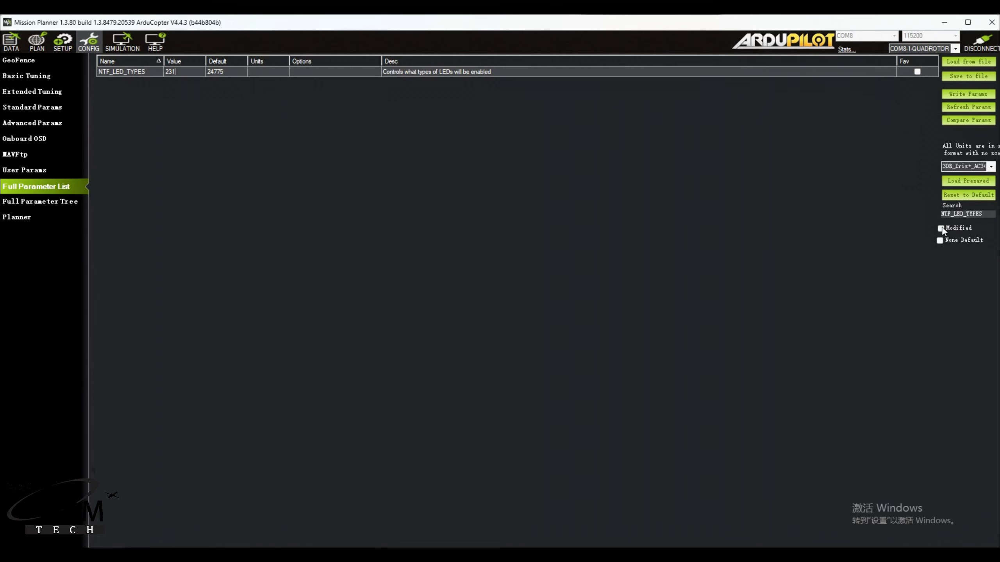
click(968, 94)
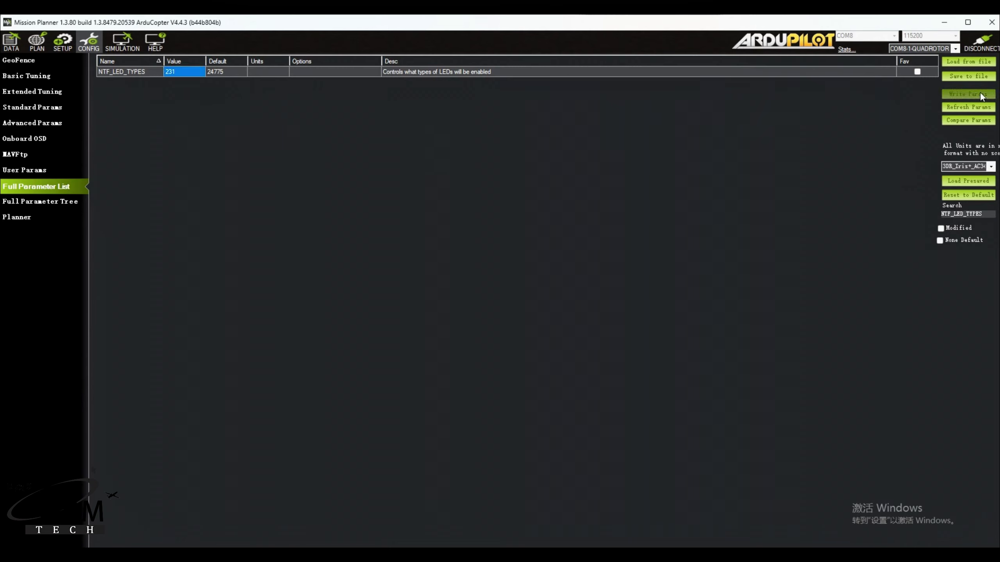
click(546, 308)
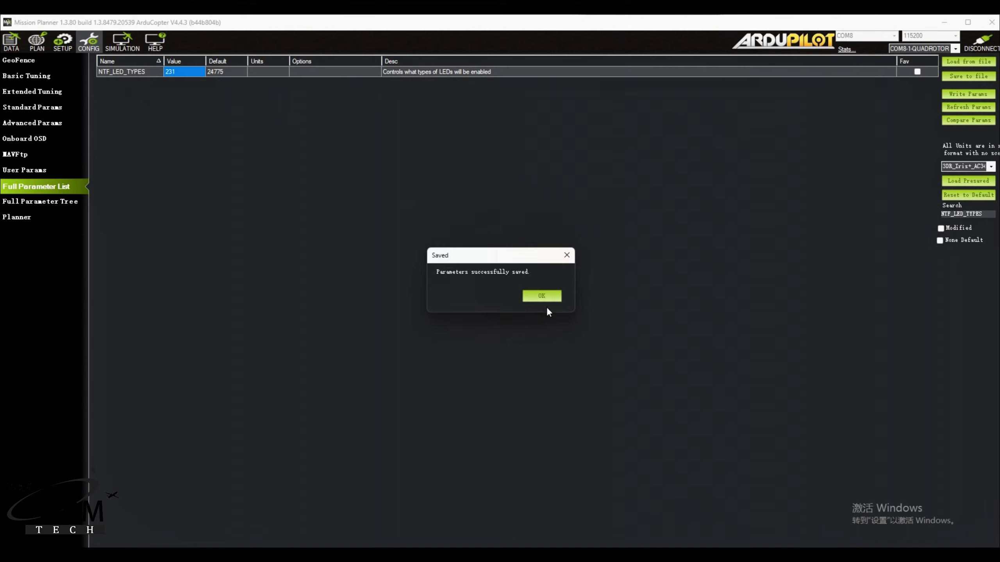
click(539, 296)
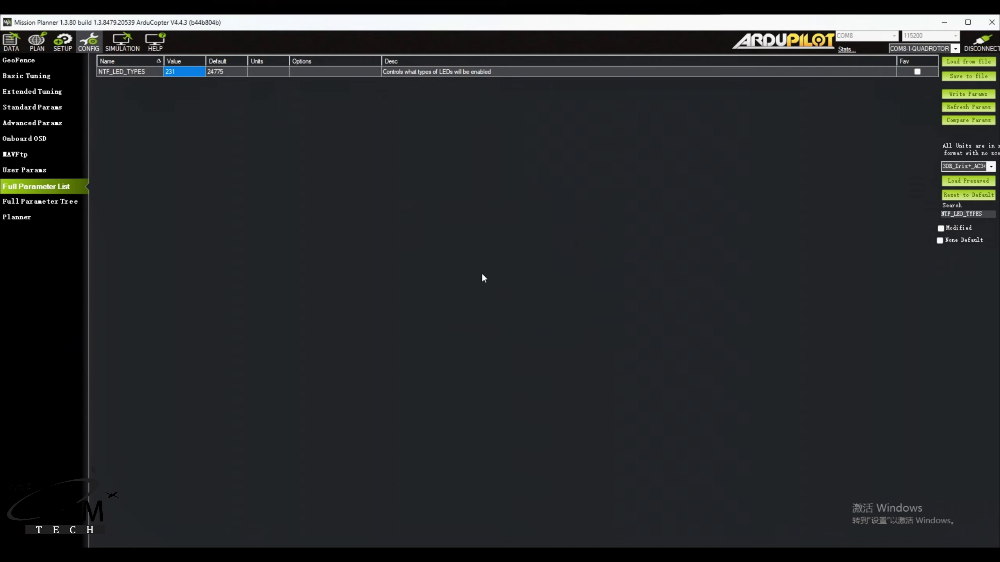
Return to the Flight Data view showing the disarmed quadrotor with GPS: No Fix.
click(11, 42)
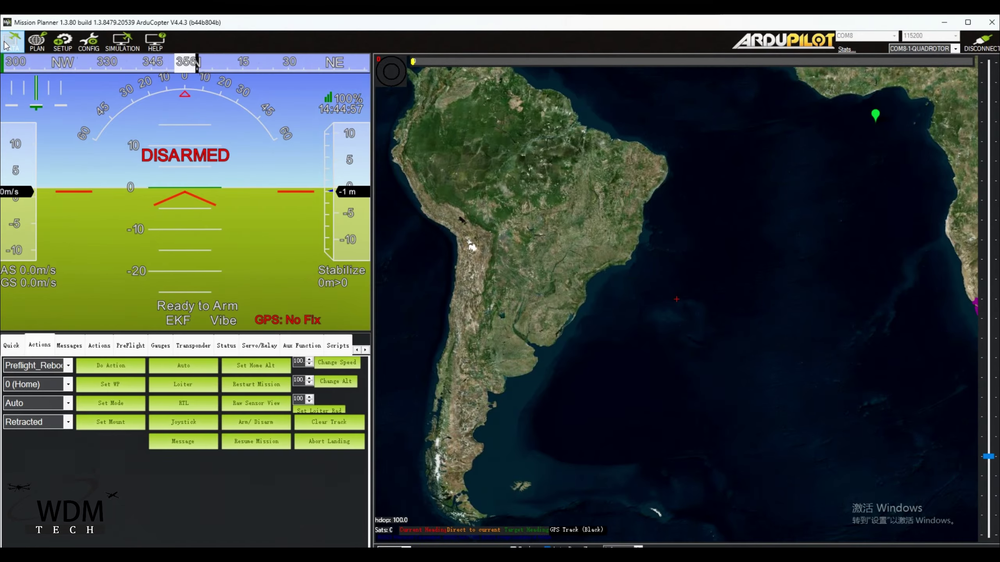